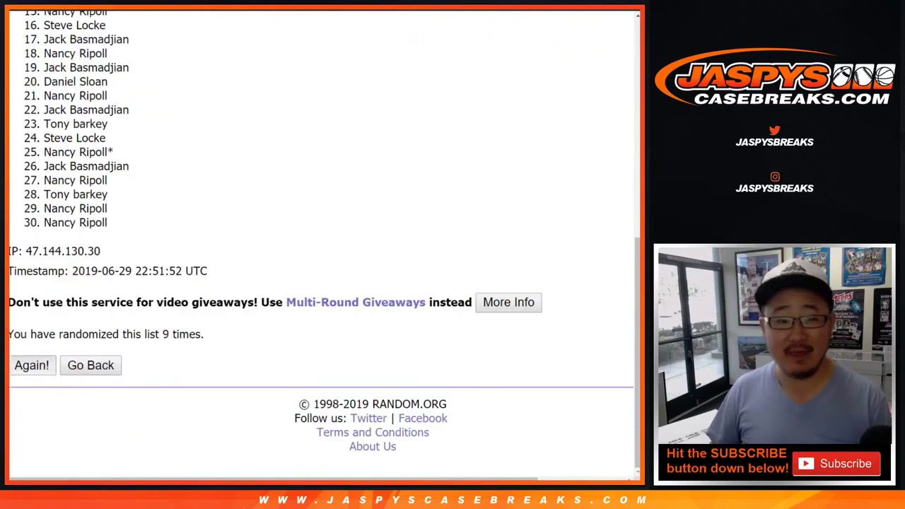
# Randomize the participant name list once more to complete ten randomizations.
pyautogui.click(32, 364)
pyautogui.scroll(-6, 31, 365)
pyautogui.scroll(6, 322, 244)
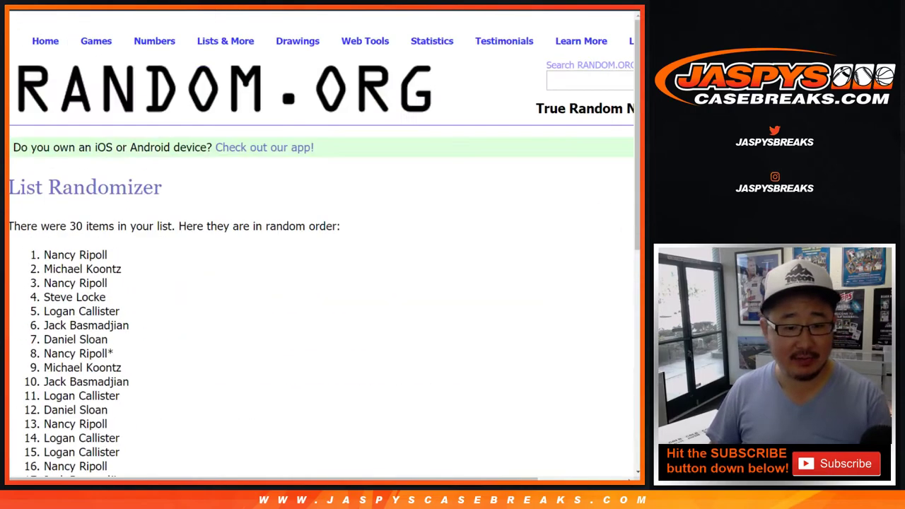
# Copy all 30 randomized participant names into column A of the Google Sheets spreadsheet, starting at cell A1.
pyautogui.moveTo(44, 254); pyautogui.dragTo(107, 222)
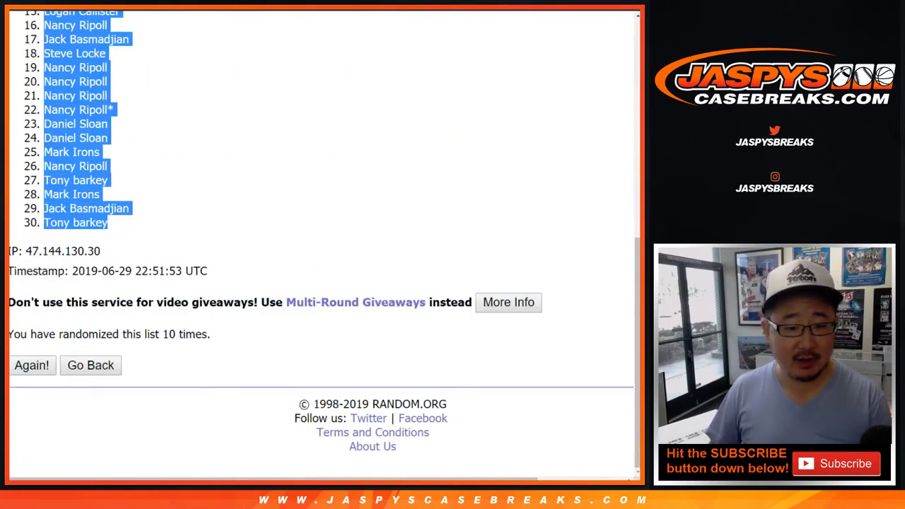
pyautogui.hotkey('ctrl', 'Tab')
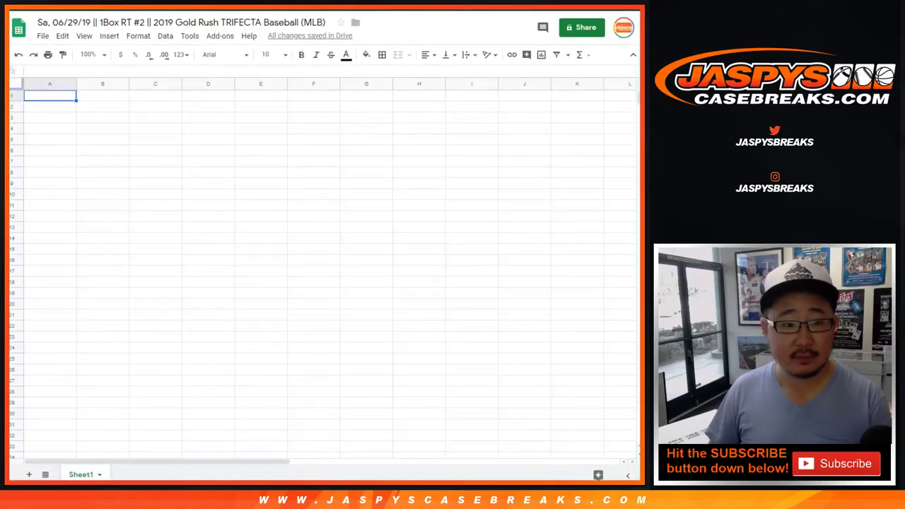
pyautogui.rightClick(53, 99)
pyautogui.click(81, 137)
# Switch to RANDOM.ORG's List Randomizer holding the MLB team list and randomize the teams ten times.
pyautogui.hotkey('ctrl', 'Tab')
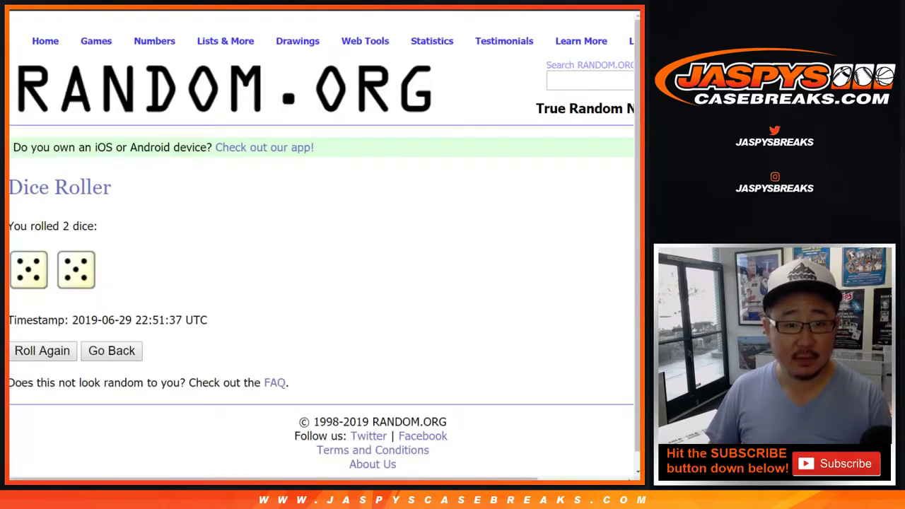
pyautogui.hotkey('ctrl', 'Tab')
pyautogui.scroll(-1, 322, 240)
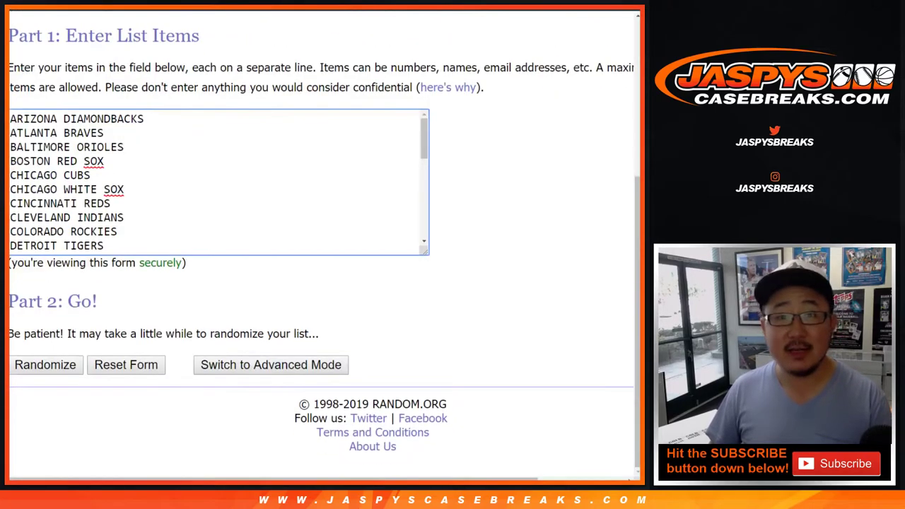
pyautogui.click(45, 364)
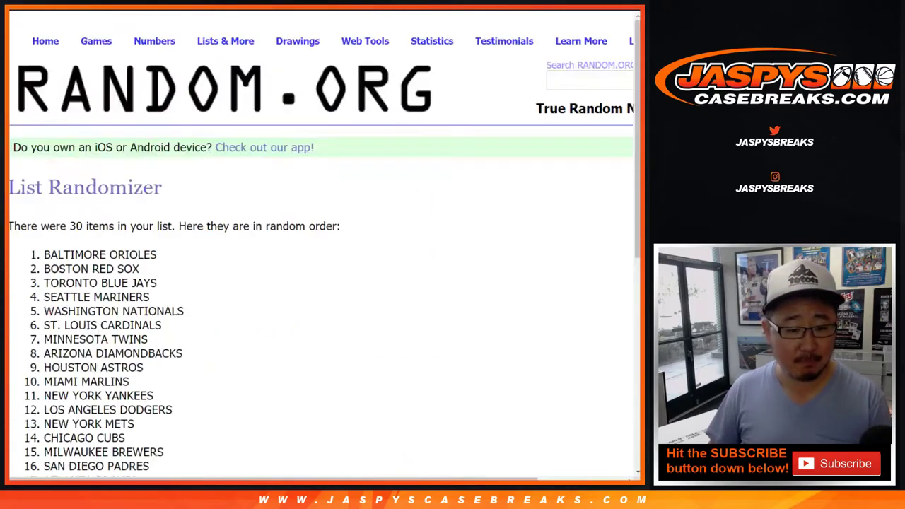
pyautogui.scroll(-6, 321, 240)
pyautogui.click(32, 365)
pyautogui.scroll(-6, 321, 240)
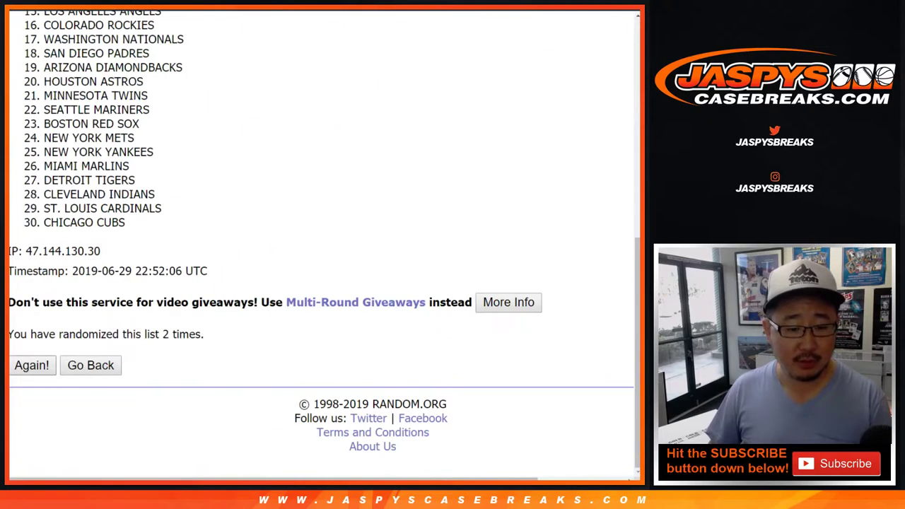
pyautogui.click(32, 365)
pyautogui.scroll(-5, 322, 240)
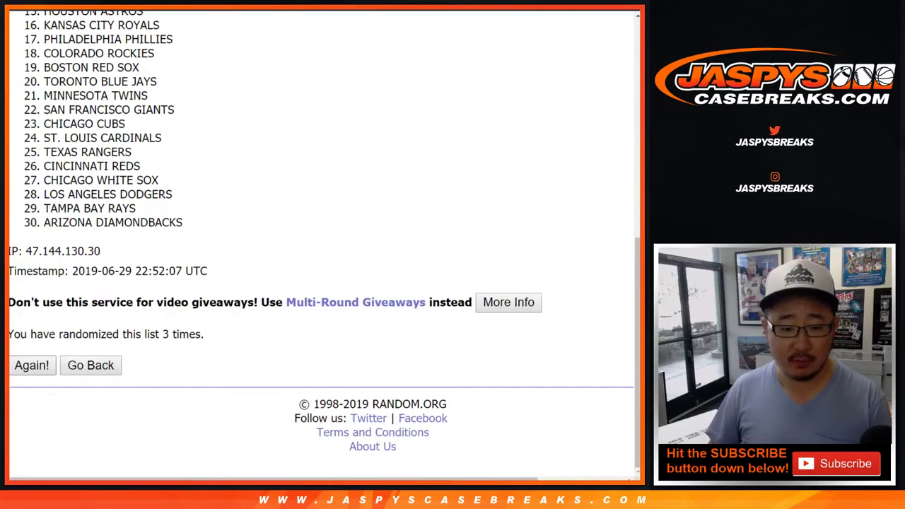
pyautogui.click(31, 365)
pyautogui.scroll(-5, 322, 240)
pyautogui.click(31, 365)
pyautogui.scroll(-5, 322, 241)
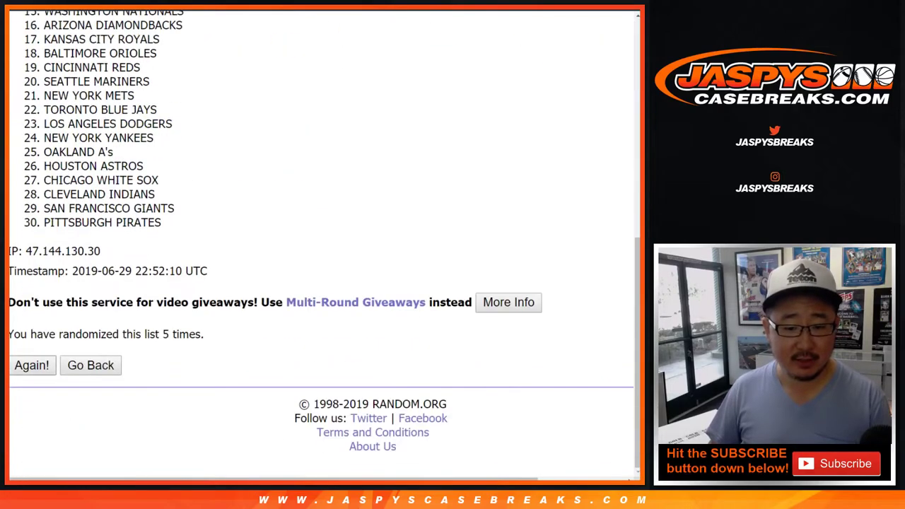
pyautogui.click(32, 365)
pyautogui.scroll(-5, 321, 241)
pyautogui.click(32, 365)
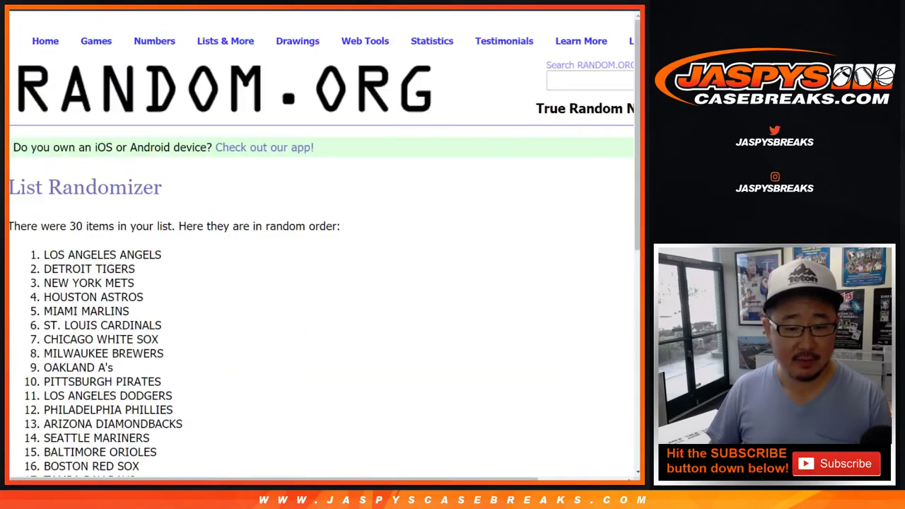
pyautogui.scroll(-5, 322, 240)
pyautogui.click(31, 365)
pyautogui.scroll(-5, 322, 240)
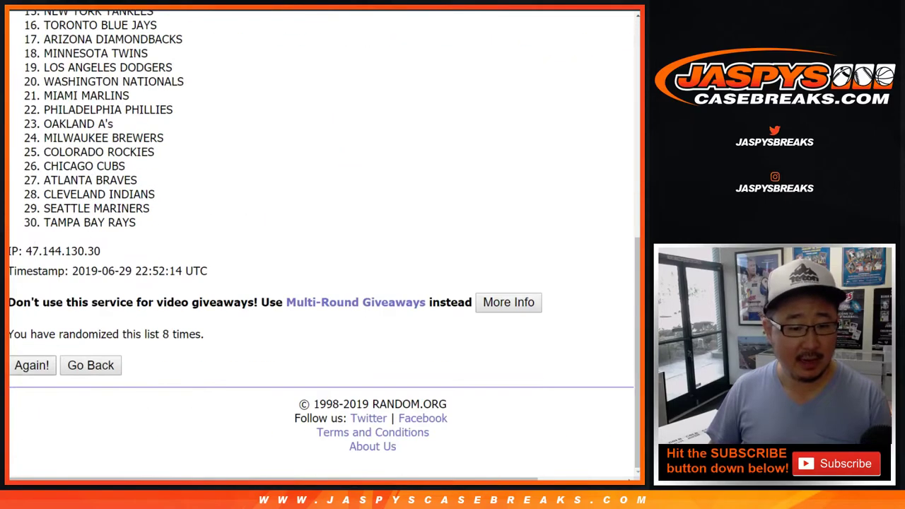
pyautogui.click(32, 364)
pyautogui.scroll(-5, 322, 240)
pyautogui.click(31, 365)
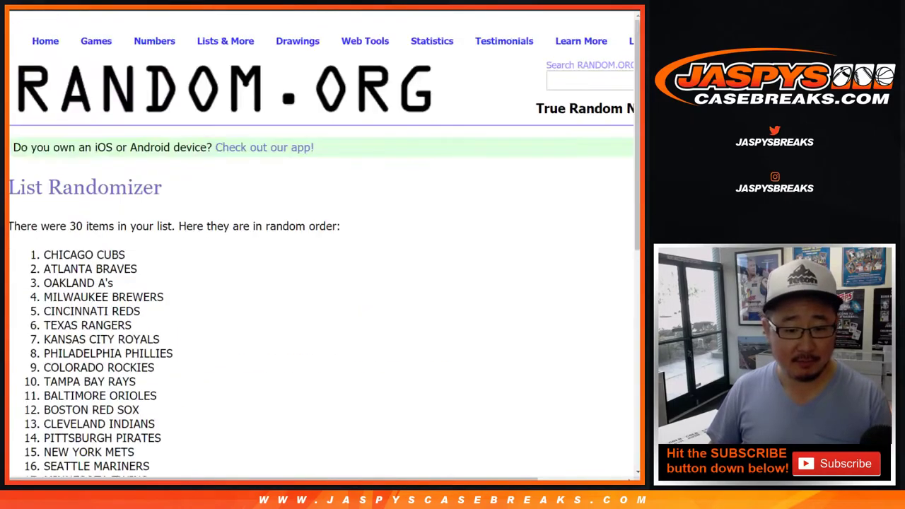
pyautogui.scroll(-5, 321, 240)
# Copy the 30 randomized team names into column B of the Google Sheets spreadsheet, starting at cell B1.
pyautogui.scroll(5, 321, 240)
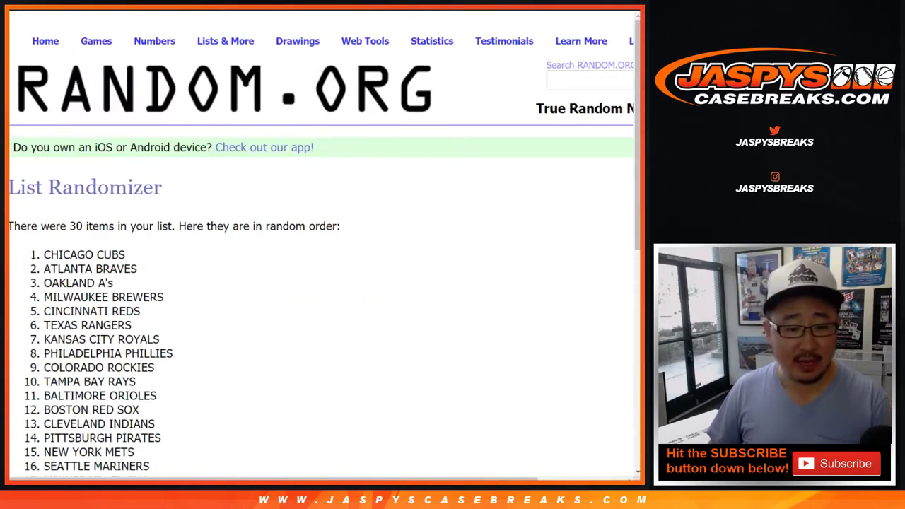
pyautogui.moveTo(42, 255); pyautogui.dragTo(101, 384)
pyautogui.hotkey('ctrl', 'c')
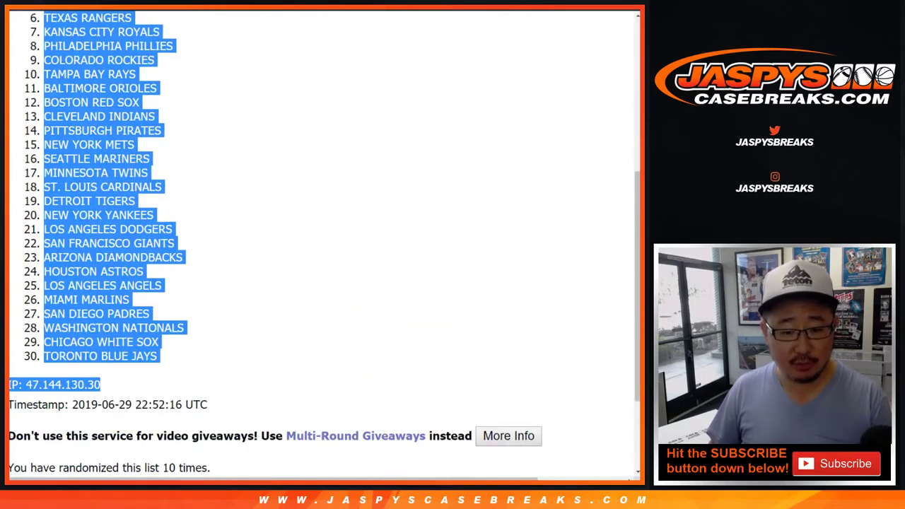
pyautogui.click(100, 384)
pyautogui.scroll(3, 322, 240)
pyautogui.moveTo(44, 156); pyautogui.dragTo(157, 239)
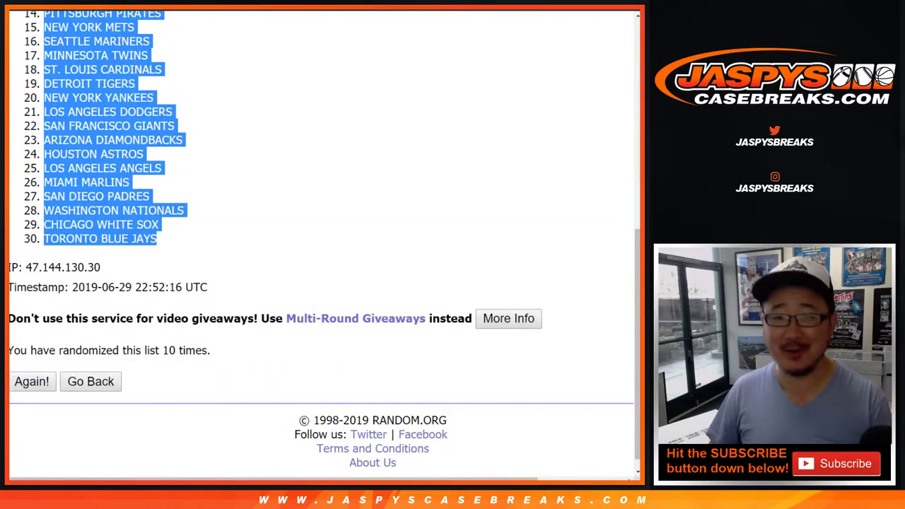
pyautogui.hotkey('ctrl', 'Tab')
pyautogui.rightClick(105, 99)
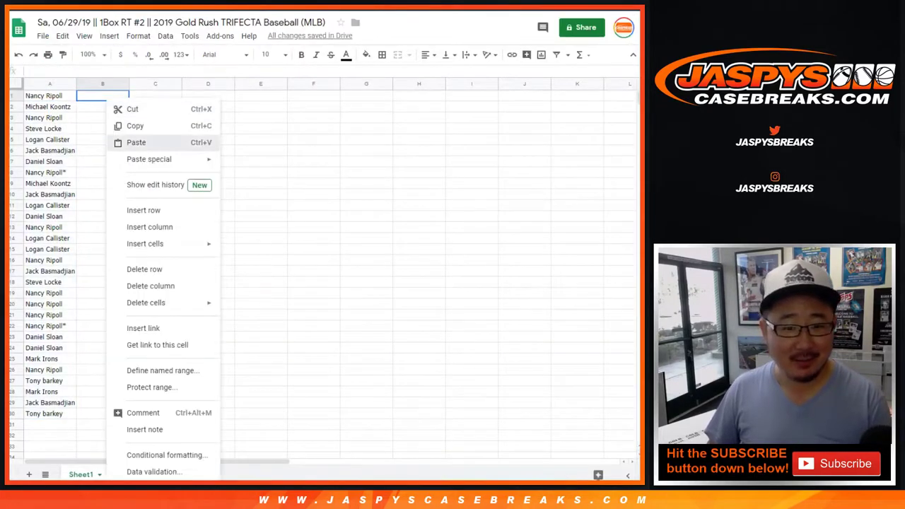
pyautogui.click(136, 142)
# Format the whole sheet in Helvetica Neue at font size 14.
pyautogui.hotkey('ctrl', 'a')
pyautogui.click(224, 54)
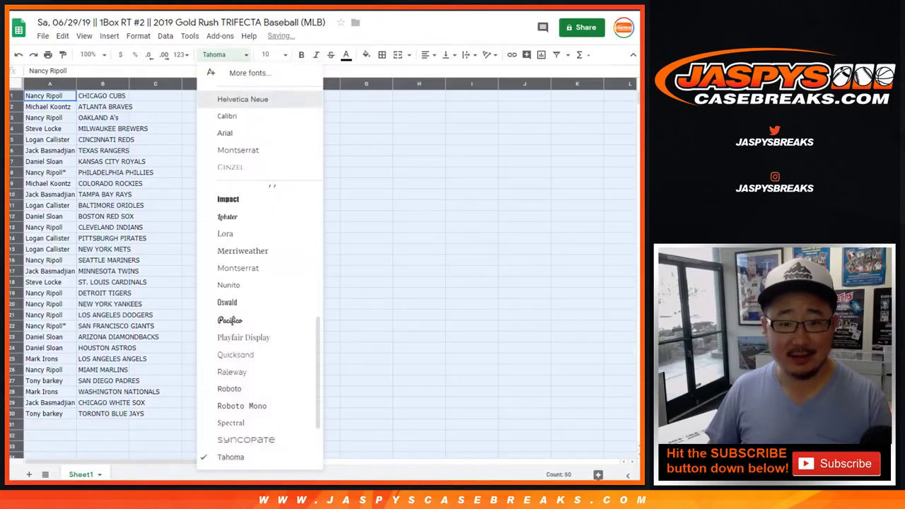
pyautogui.click(241, 106)
pyautogui.click(276, 54)
pyautogui.click(269, 190)
# Zoom the sheet to 150% and fit the widths of columns A and B to their contents.
pyautogui.click(92, 54)
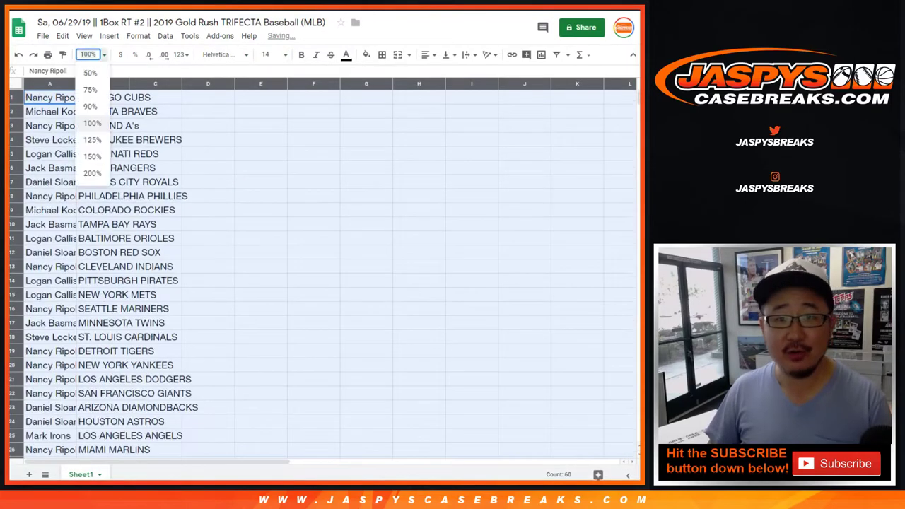
pyautogui.click(92, 155)
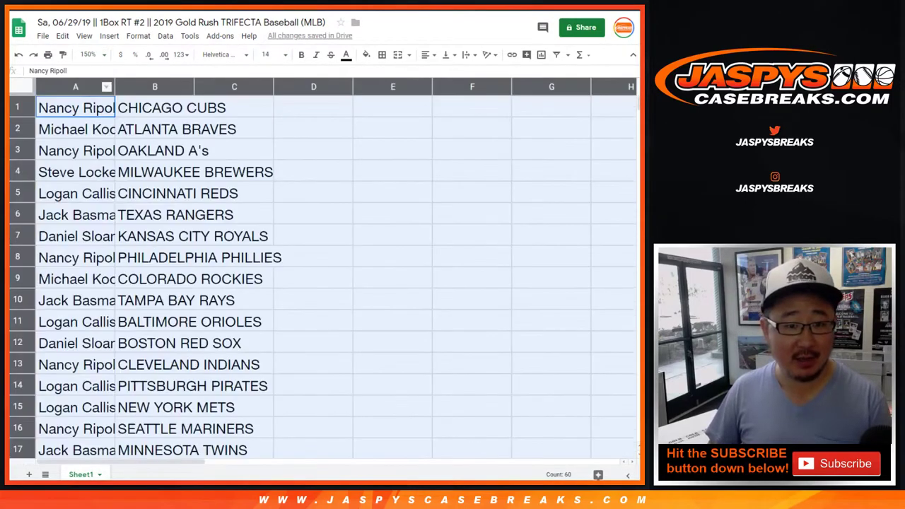
pyautogui.doubleClick(115, 86)
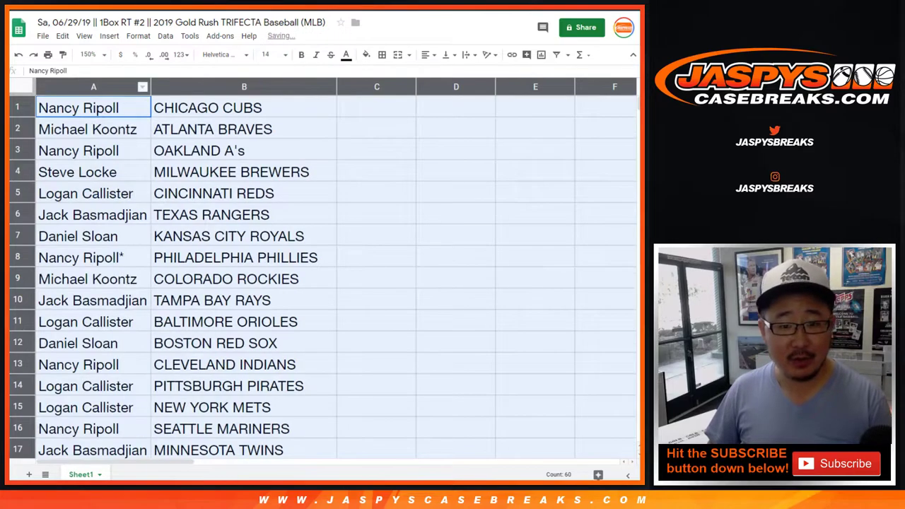
# Go through the participant and team pairings row by row, from the Atlanta Braves in row 2 to the New York Mets in row 15.
pyautogui.click(18, 129)
pyautogui.click(18, 150)
pyautogui.click(18, 171)
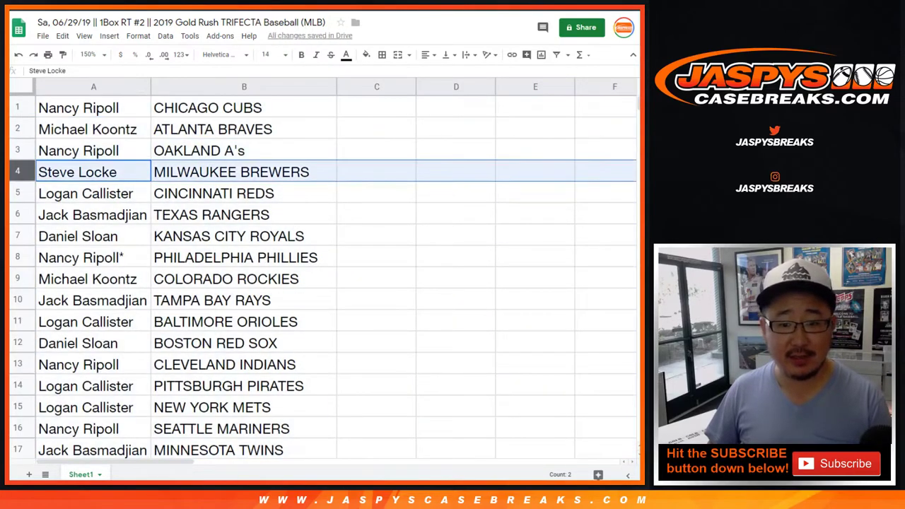
pyautogui.click(17, 193)
pyautogui.click(18, 214)
pyautogui.scroll(-1, 323, 278)
pyautogui.scroll(-1, 322, 278)
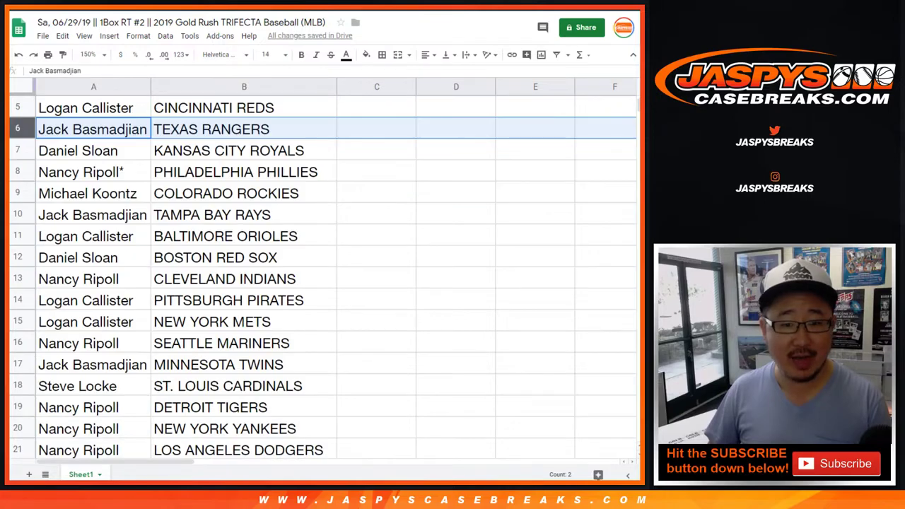
pyautogui.click(18, 150)
pyautogui.click(18, 171)
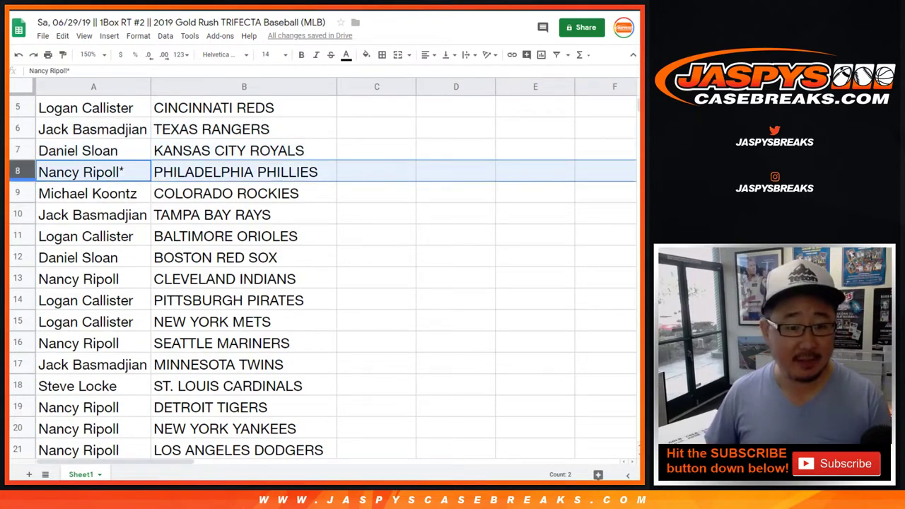
pyautogui.click(18, 193)
pyautogui.click(18, 214)
pyautogui.click(18, 236)
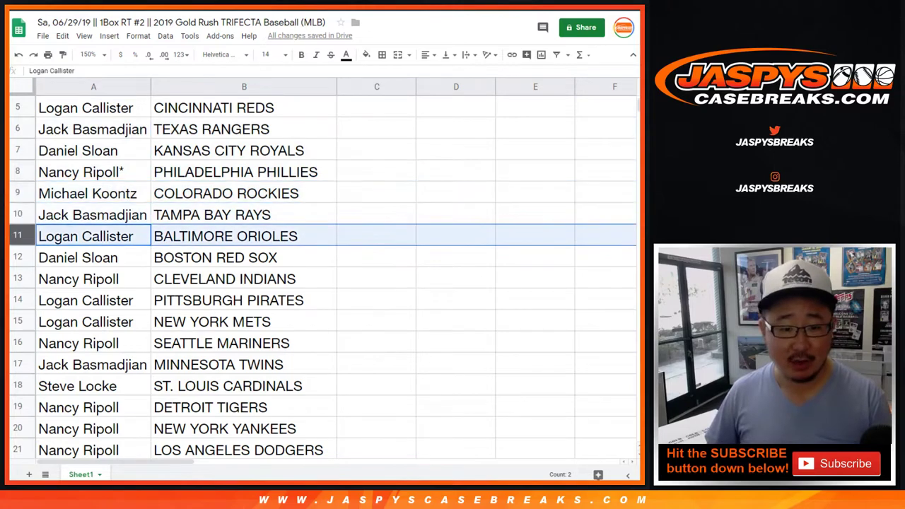
pyautogui.click(18, 257)
pyautogui.click(18, 279)
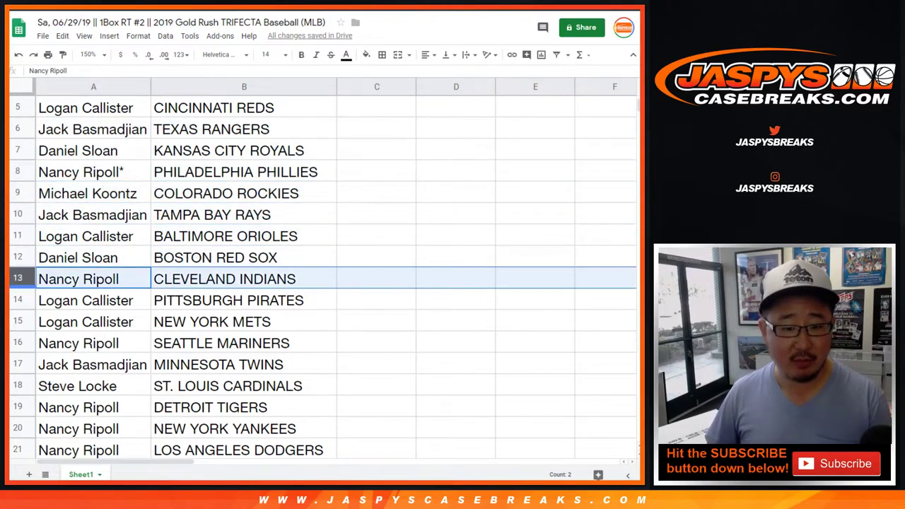
pyautogui.click(17, 299)
pyautogui.click(17, 322)
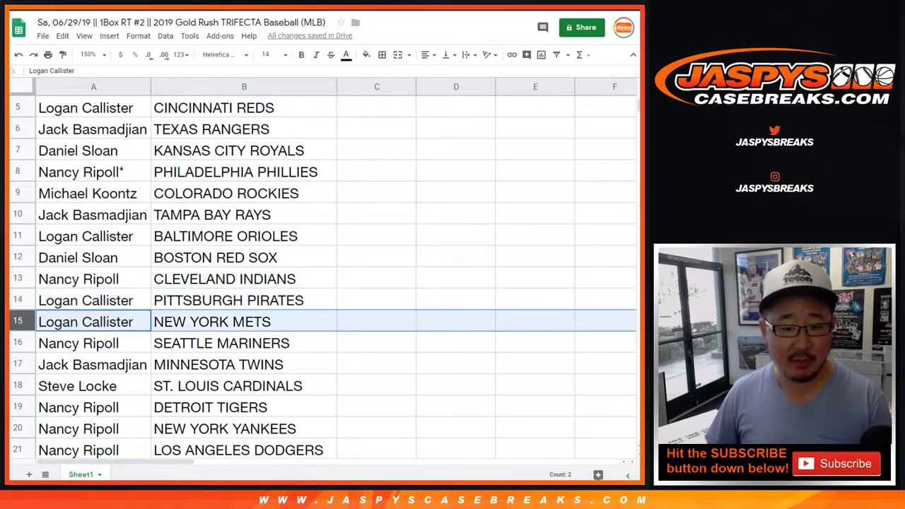
# Go through the remaining participant and team pairings, from the Seattle Mariners in row 16 to the Toronto Blue Jays in row 30.
pyautogui.scroll(-3, 17, 322)
pyautogui.click(17, 172)
pyautogui.click(18, 193)
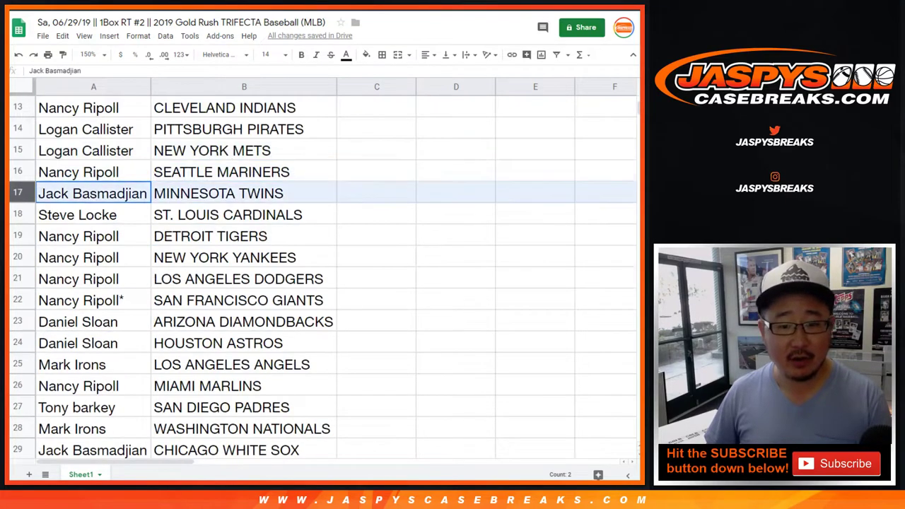
pyautogui.scroll(-2, 17, 193)
pyautogui.click(18, 129)
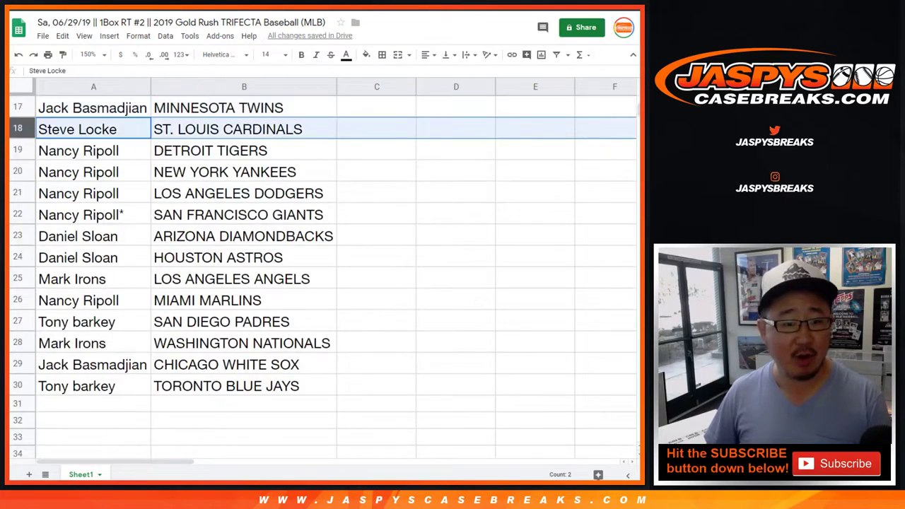
pyautogui.click(18, 150)
pyautogui.click(18, 215)
pyautogui.click(17, 150)
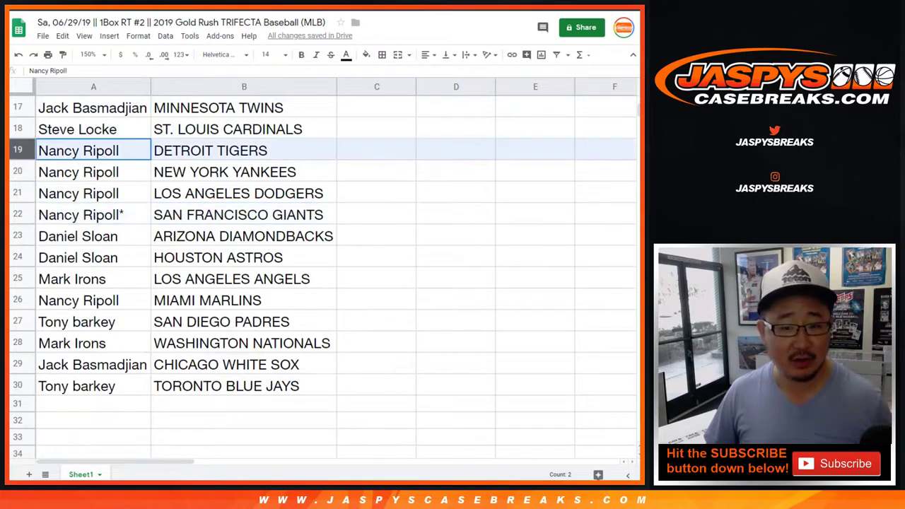
pyautogui.click(17, 214)
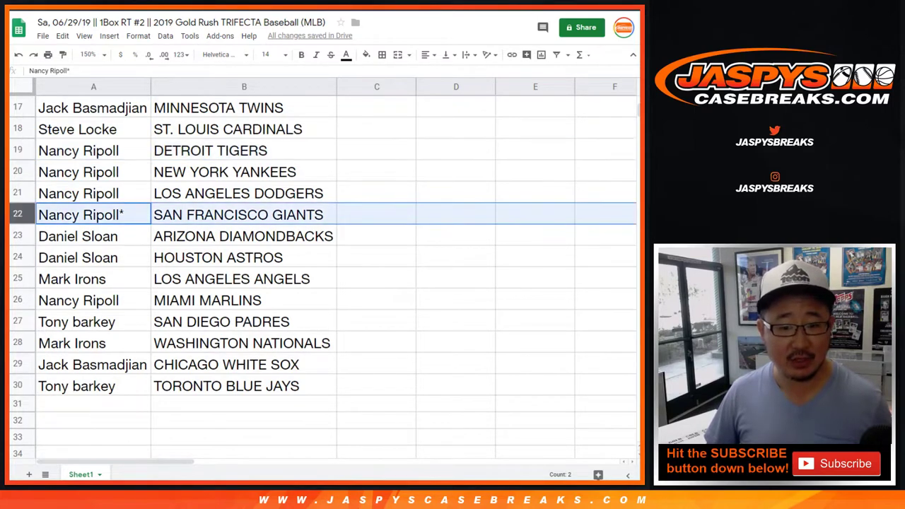
pyautogui.click(18, 150)
pyautogui.keyDown('shift'); pyautogui.click(18, 214); pyautogui.keyUp('shift')
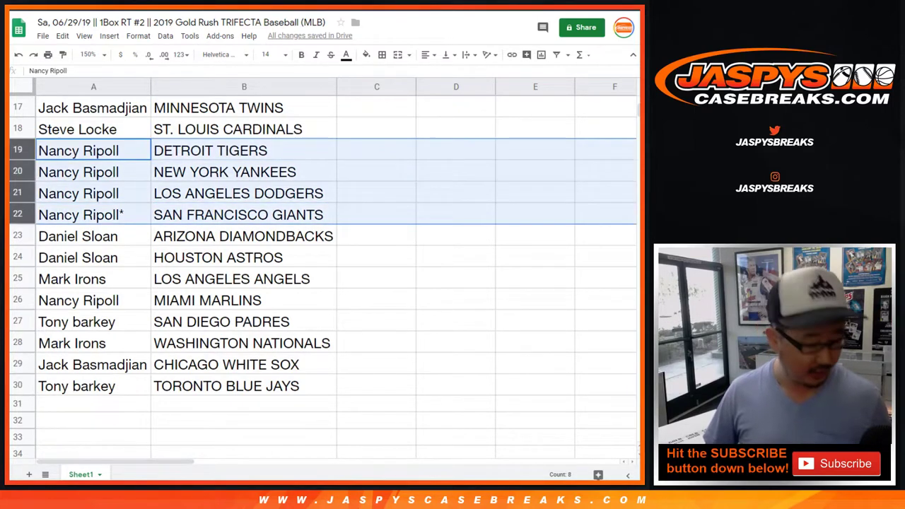
pyautogui.moveTo(17, 235); pyautogui.dragTo(18, 257)
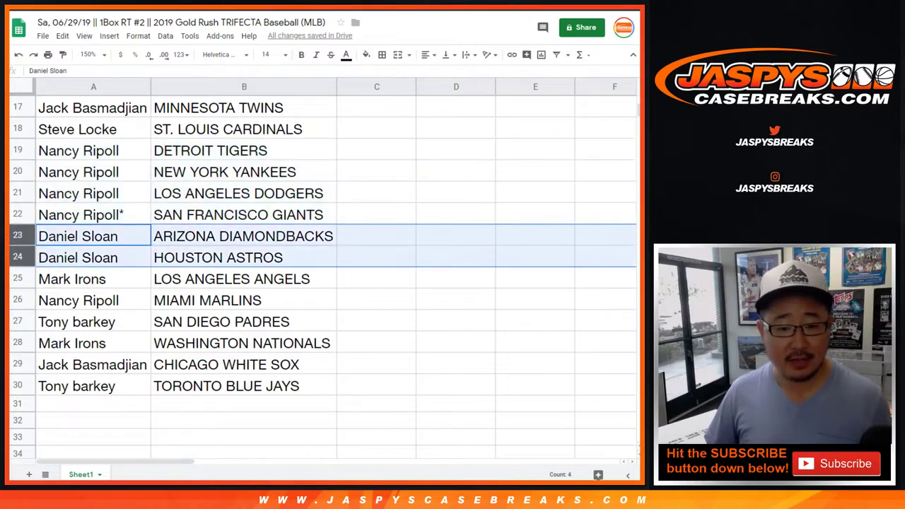
pyautogui.click(18, 278)
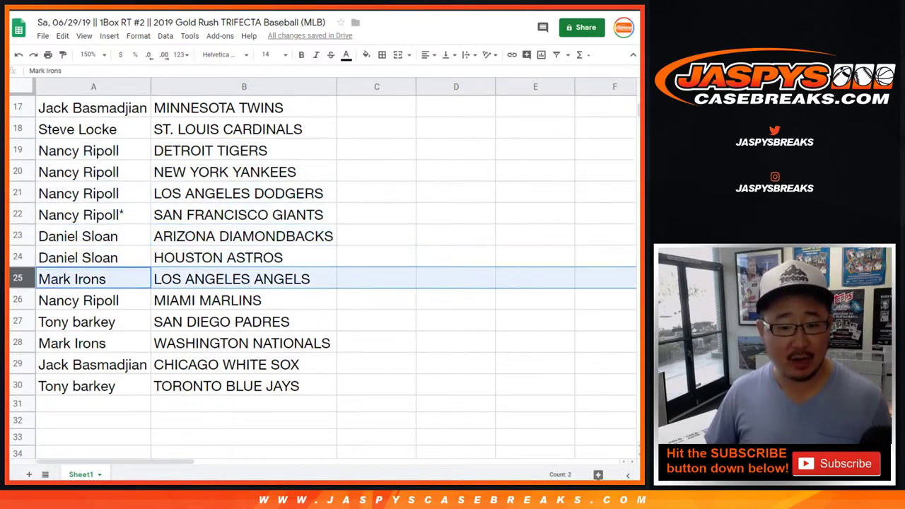
pyautogui.click(17, 300)
pyautogui.click(17, 322)
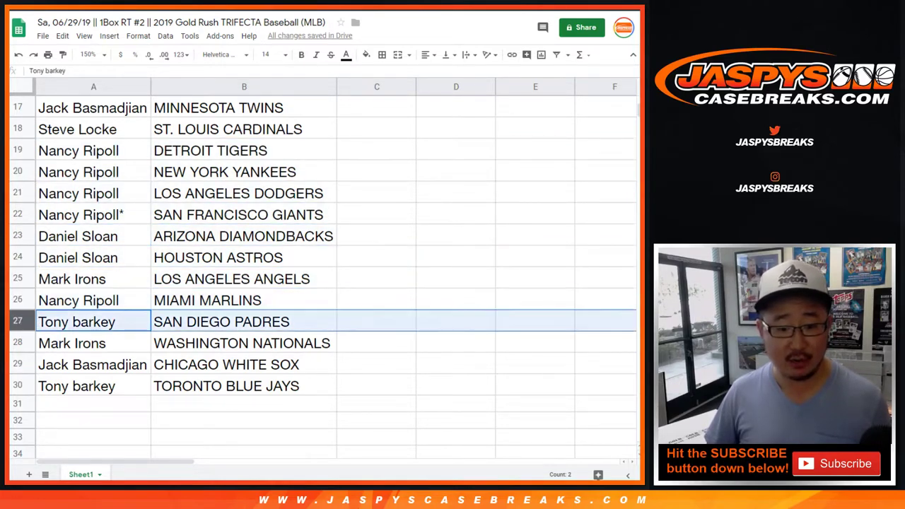
pyautogui.click(18, 343)
pyautogui.click(18, 364)
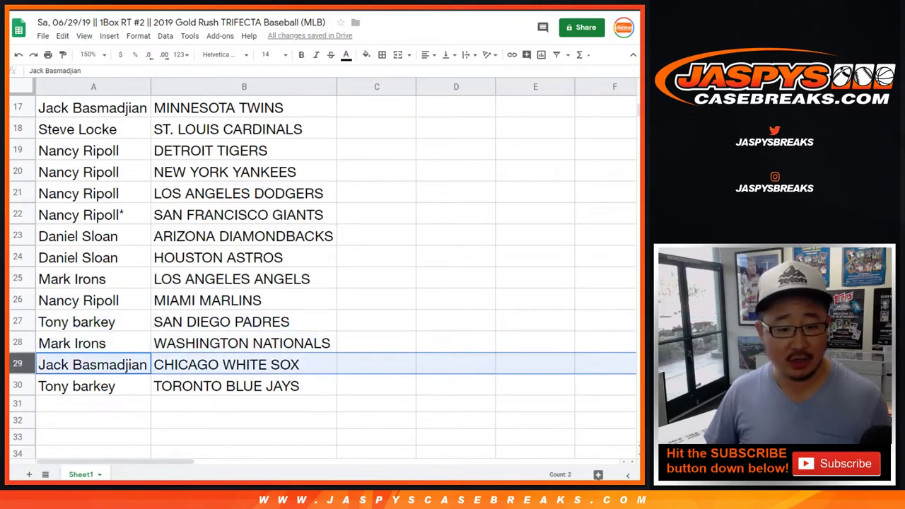
pyautogui.click(18, 386)
# Zoom the sheet to 87% and sort all rows alphabetically by team name in column B.
pyautogui.scroll(5, 322, 276)
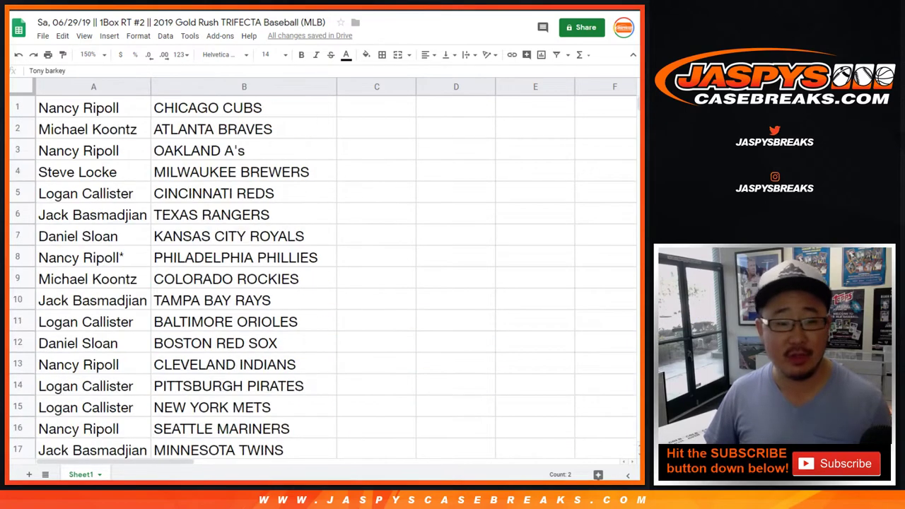
pyautogui.click(89, 55)
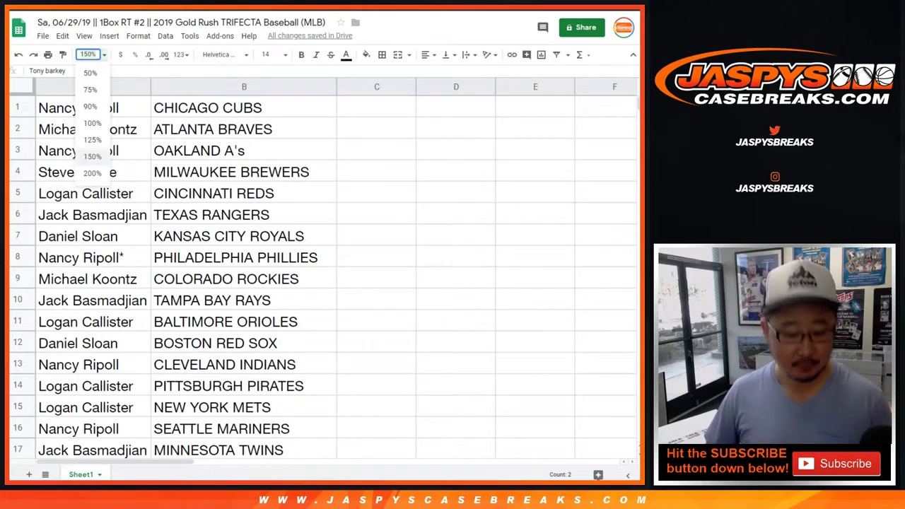
pyautogui.write('87')
pyautogui.press('Return')
pyautogui.click(142, 83)
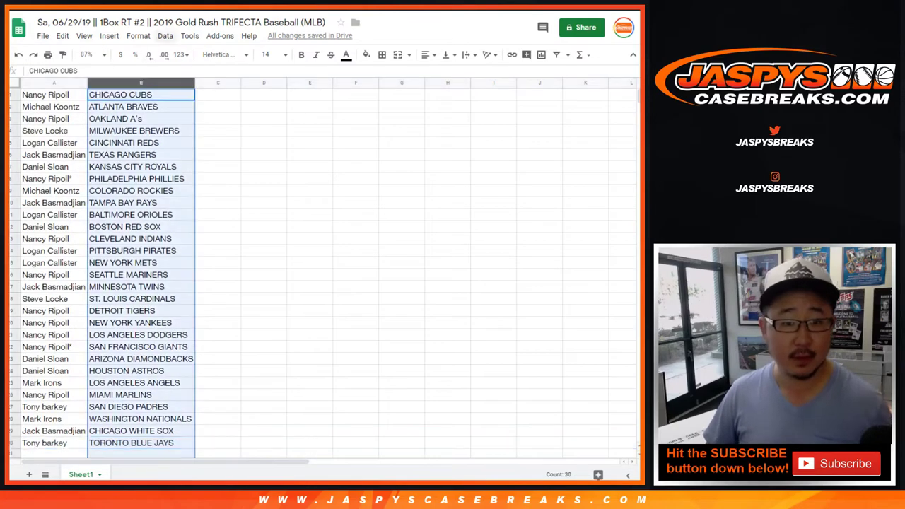
pyautogui.click(165, 35)
pyautogui.click(225, 55)
# Add borders around all cells of the pairings table in columns A and B and center its text horizontally.
pyautogui.click(54, 95)
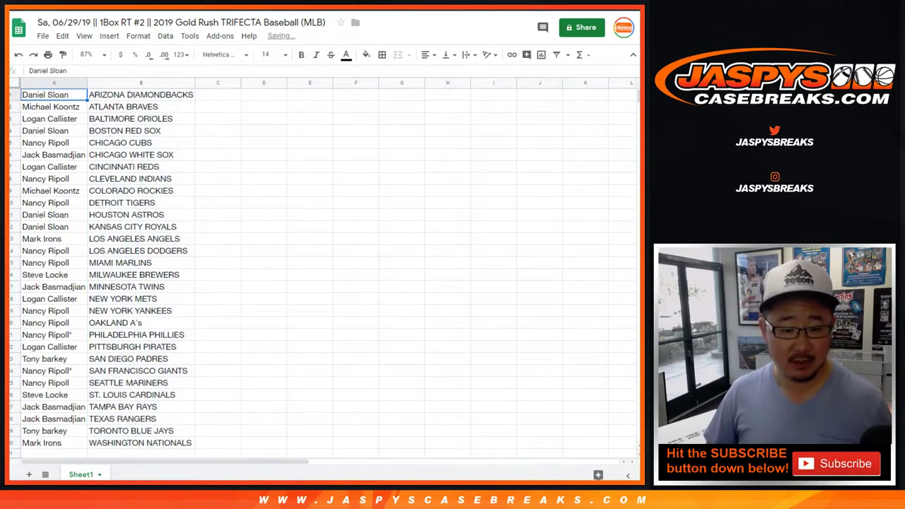
pyautogui.hotkey('ctrl', 'a')
pyautogui.click(382, 54)
pyautogui.click(386, 75)
pyautogui.click(427, 55)
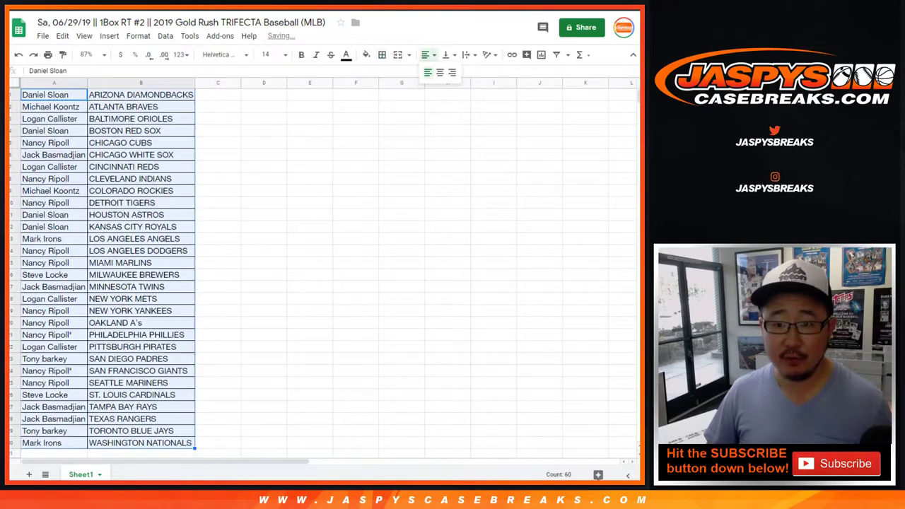
pyautogui.click(440, 75)
pyautogui.click(218, 95)
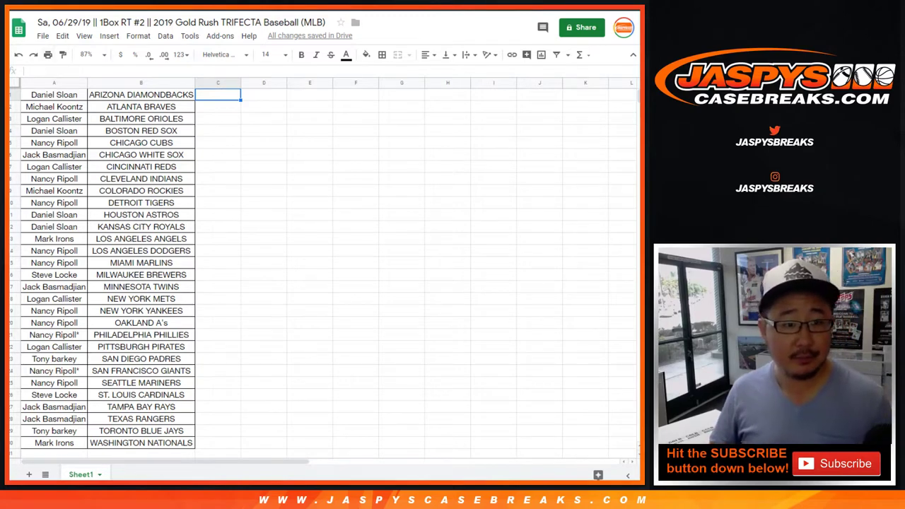
pyautogui.click(48, 55)
pyautogui.click(565, 27)
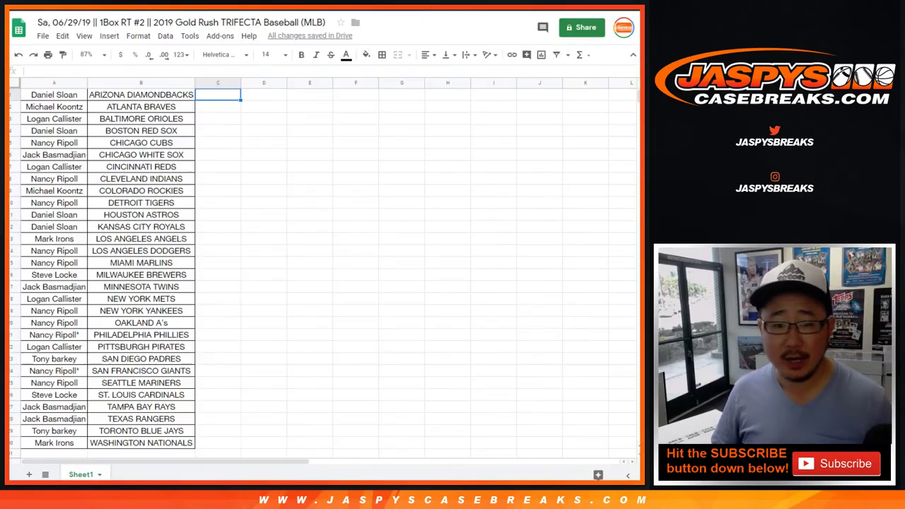